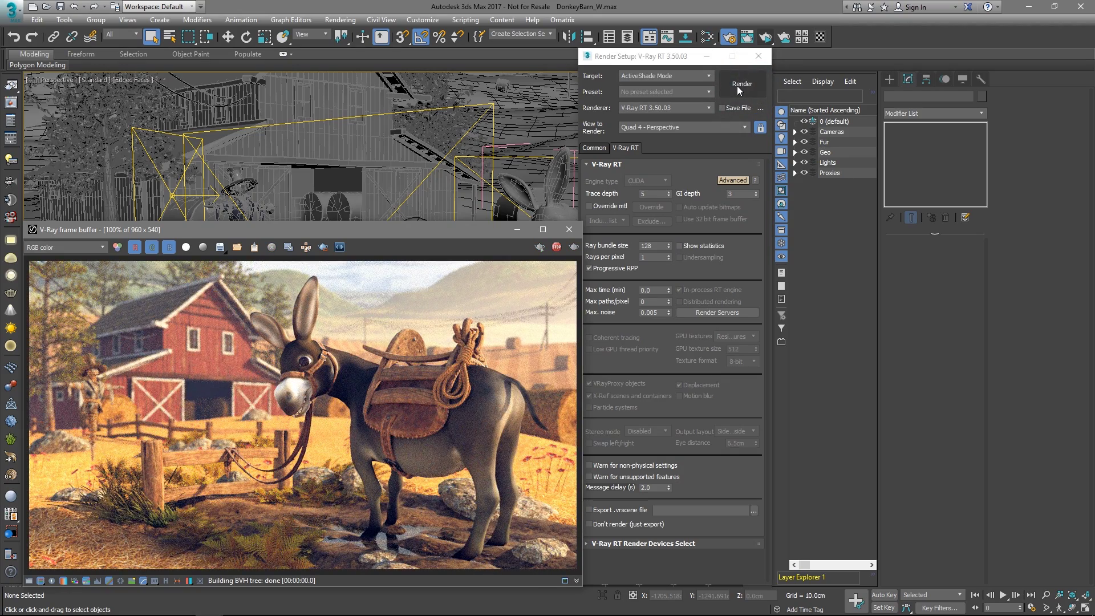
# Step: Close the render setup and add a VRayFur object to the Donkey_Body mesh
pyautogui.click(757, 57)
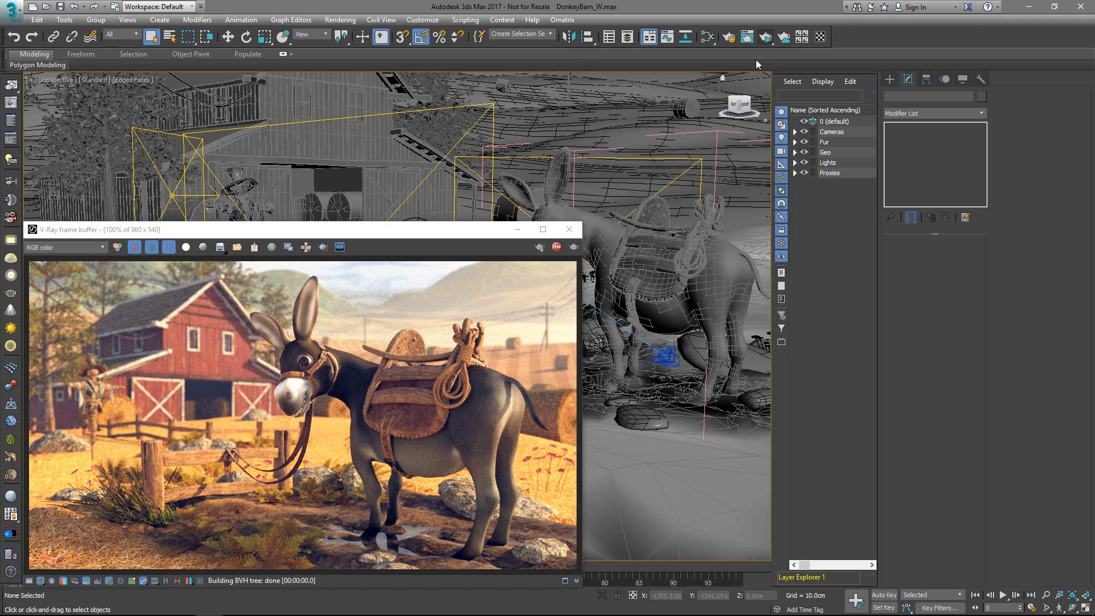
pyautogui.click(715, 276)
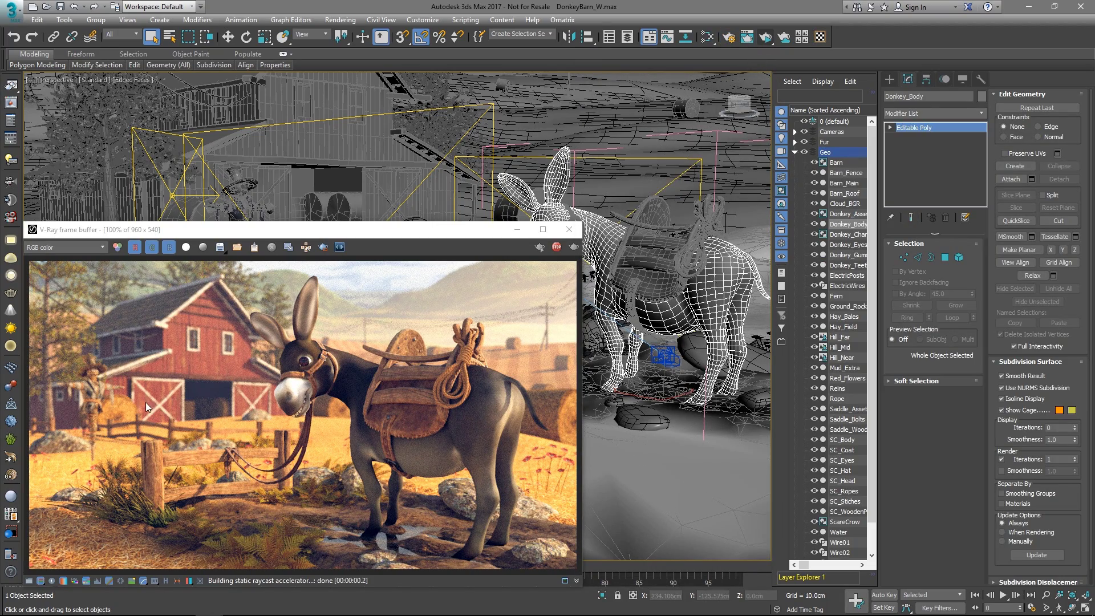
pyautogui.click(11, 438)
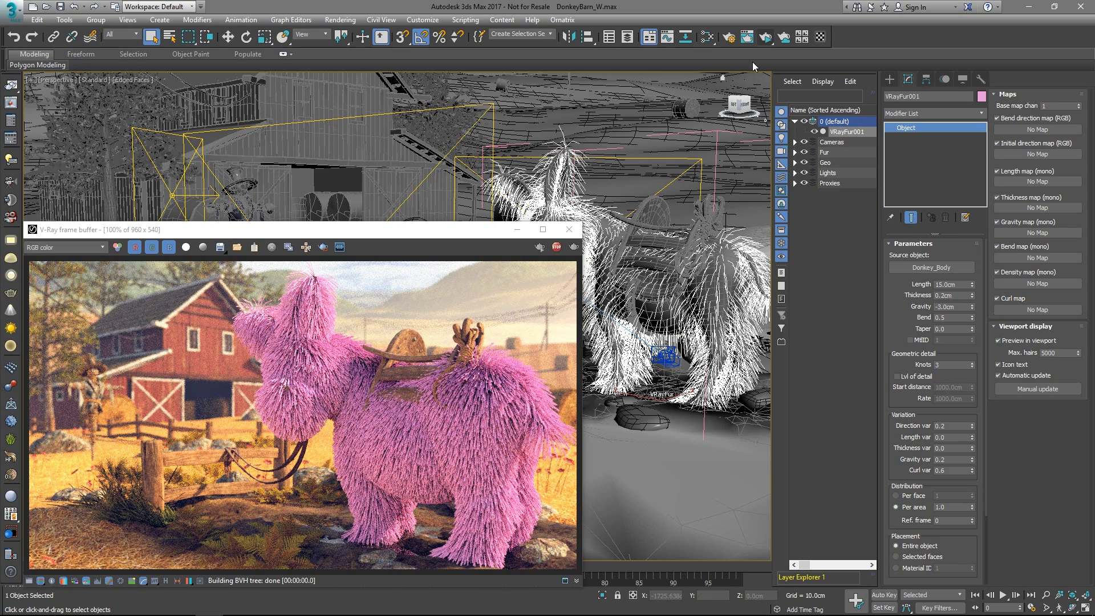
# Step: Assign the Fur(Long) hair material to the selected VRayFur001 object and close the material editor
pyautogui.click(706, 38)
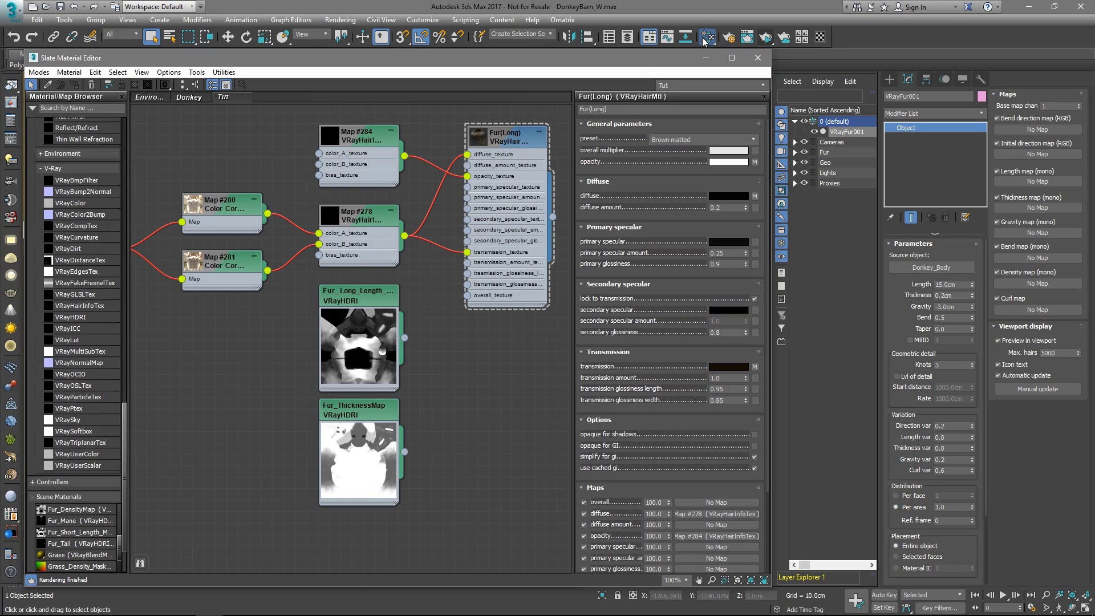
pyautogui.click(506, 141)
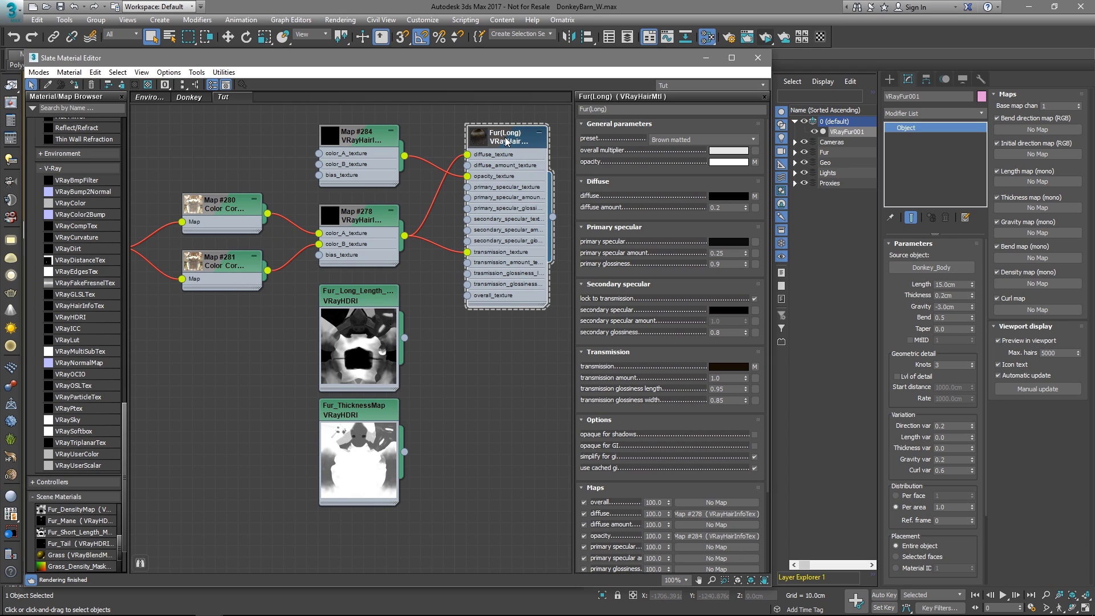
pyautogui.rightClick(505, 141)
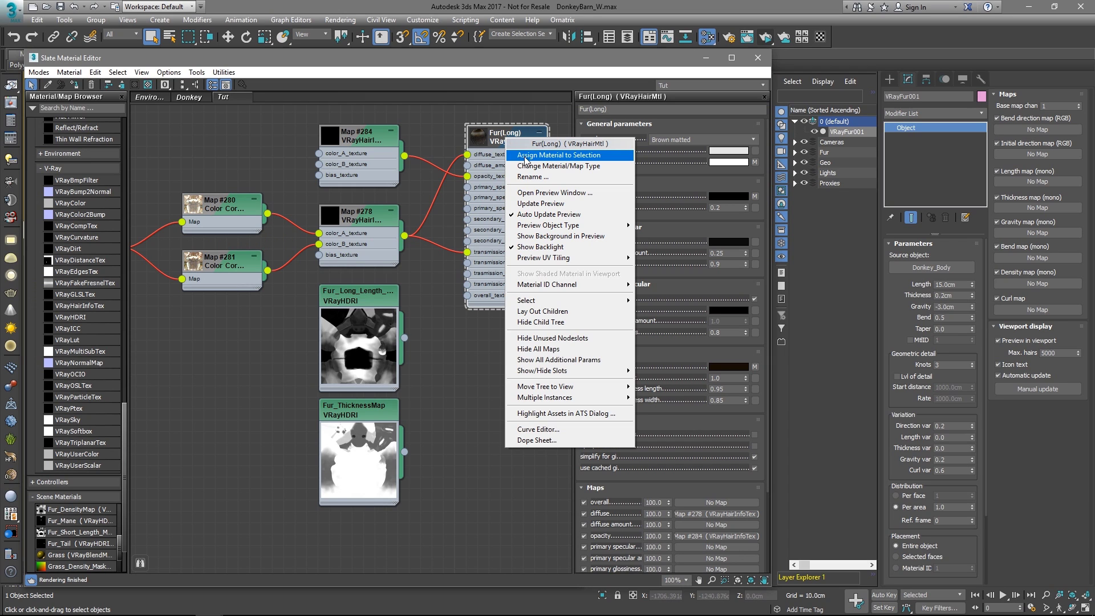
pyautogui.click(525, 156)
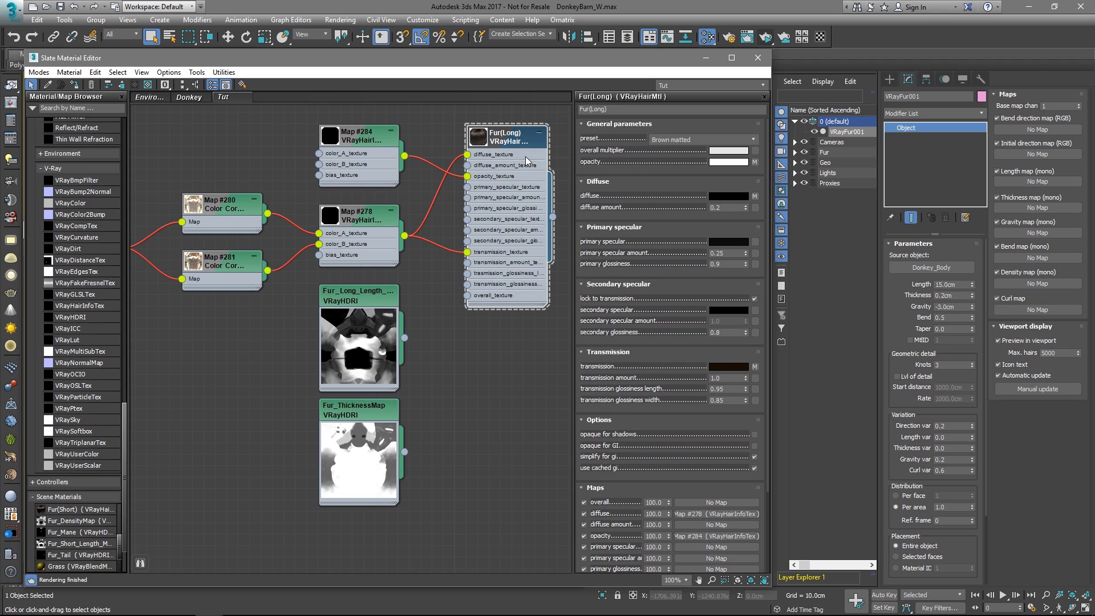
pyautogui.click(755, 60)
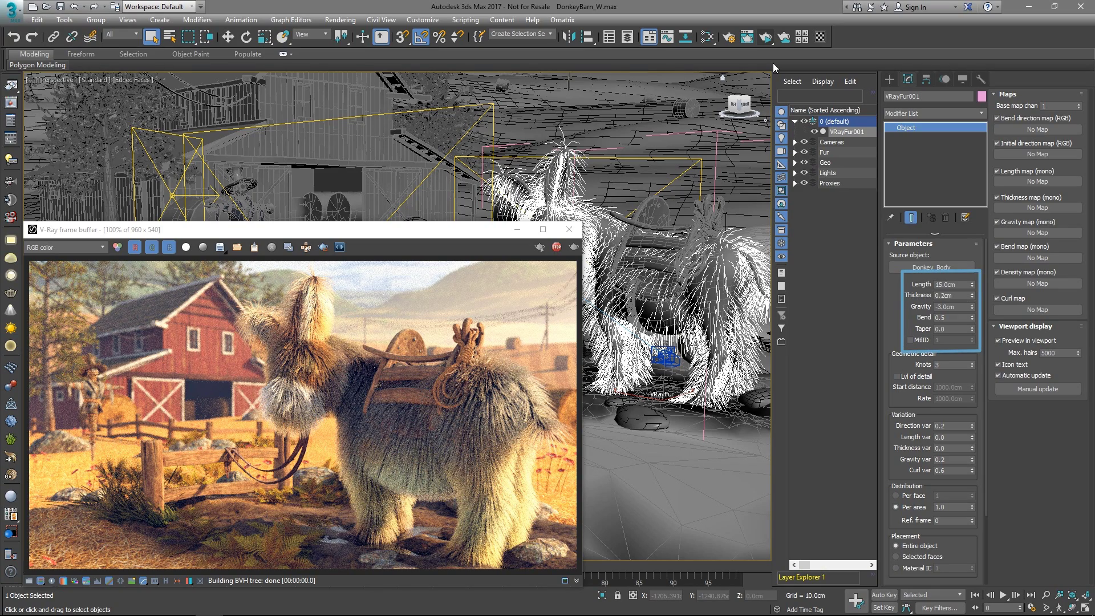
# Step: Restrict the interactive render to a region around the donkey and set the fur length to 5.0 cm
pyautogui.click(323, 247)
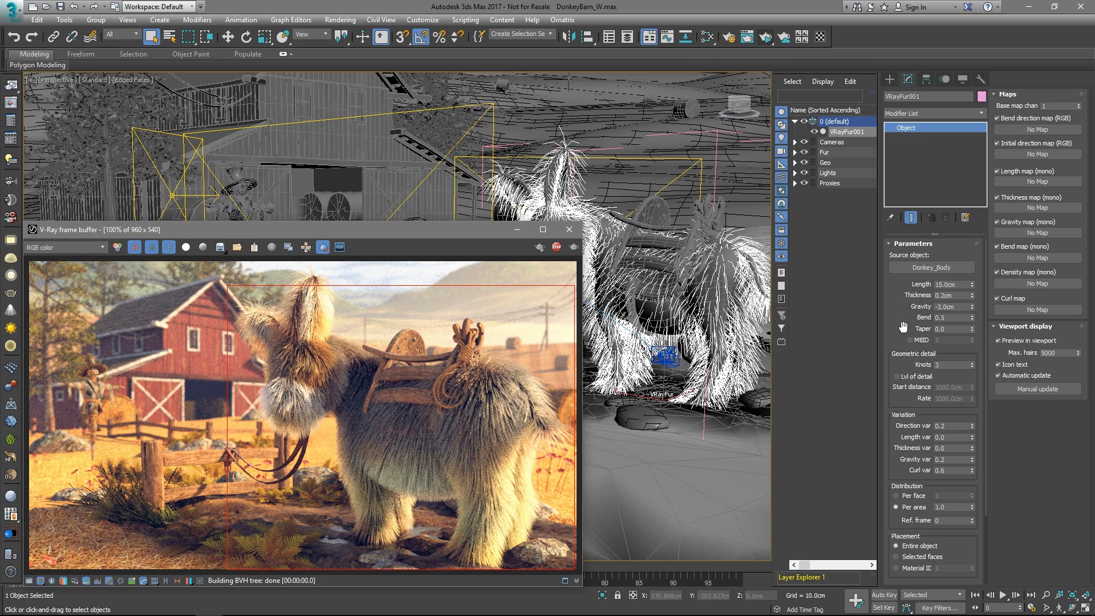
pyautogui.click(955, 284)
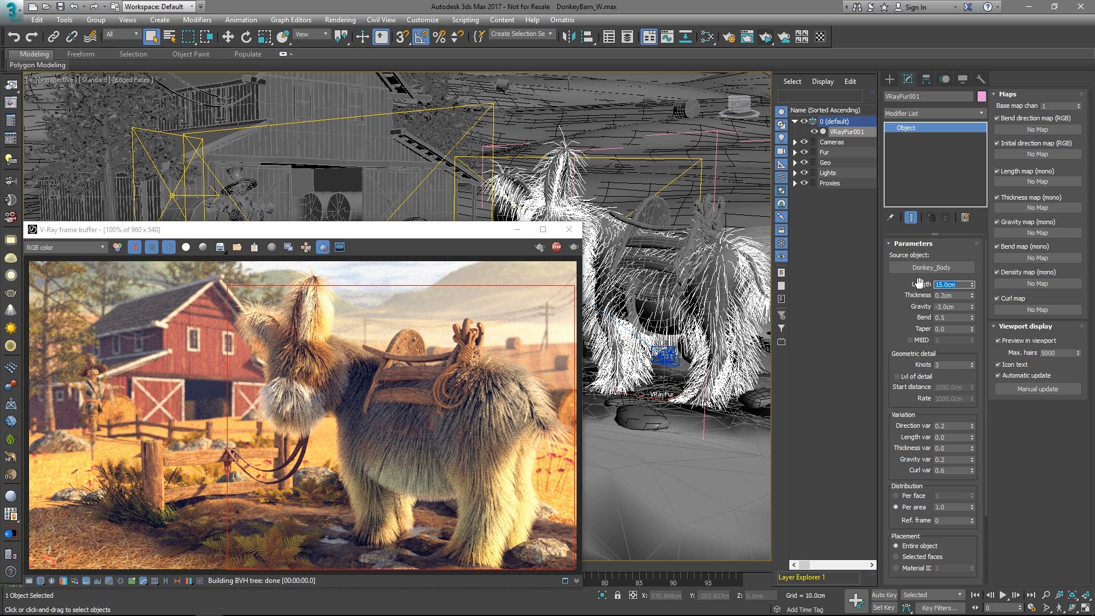
pyautogui.write('5')
pyautogui.press('Return')
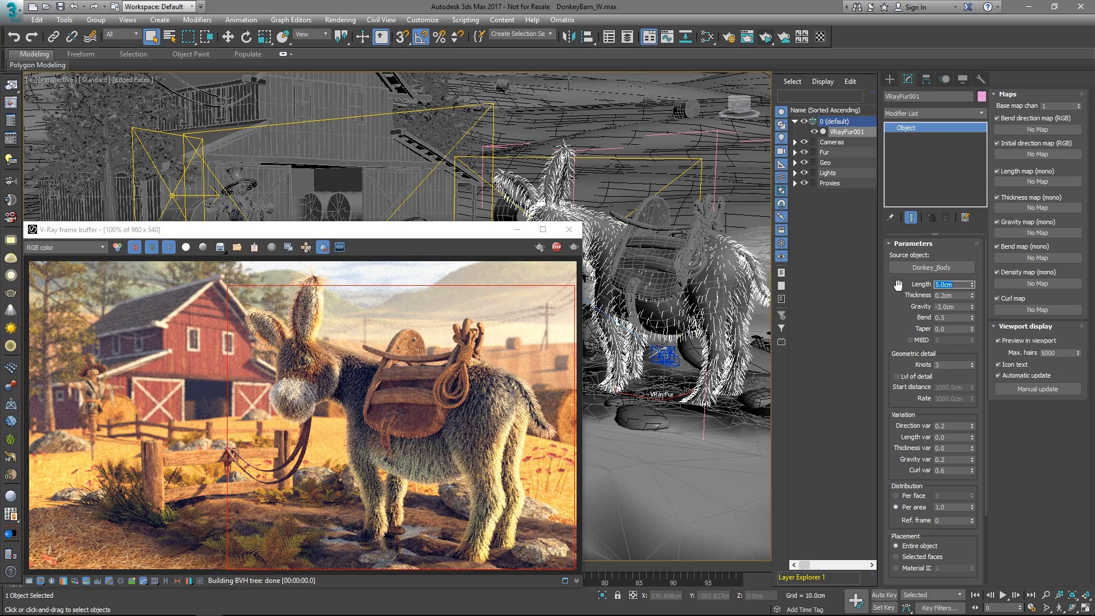
# Step: Set the fur thickness to 0.08 cm and the taper to 0.9
pyautogui.press('Tab')
pyautogui.write('.08')
pyautogui.press('Return')
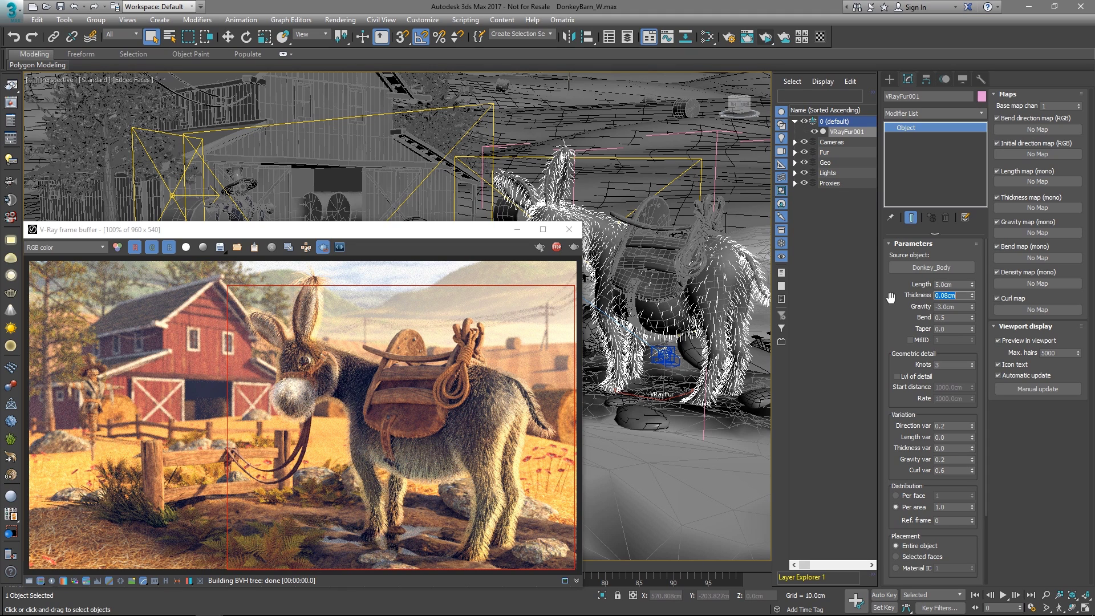
pyautogui.doubleClick(946, 329)
pyautogui.write('.9')
pyautogui.press('Return')
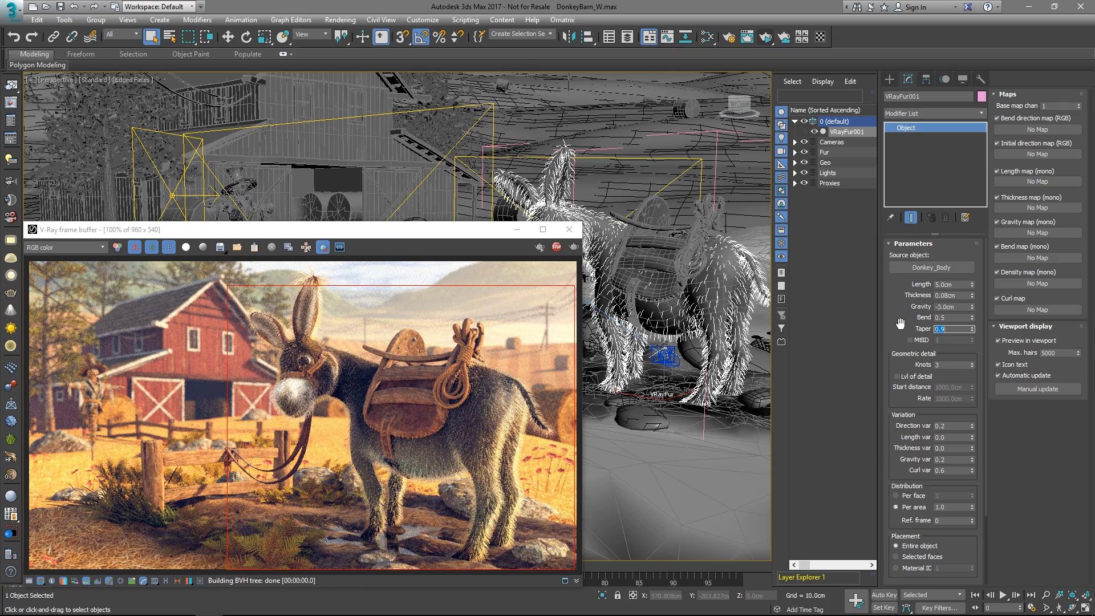
# Step: Set the fur's length variation to 0.6
pyautogui.scroll(-2, 898, 402)
pyautogui.scroll(-2, 898, 402)
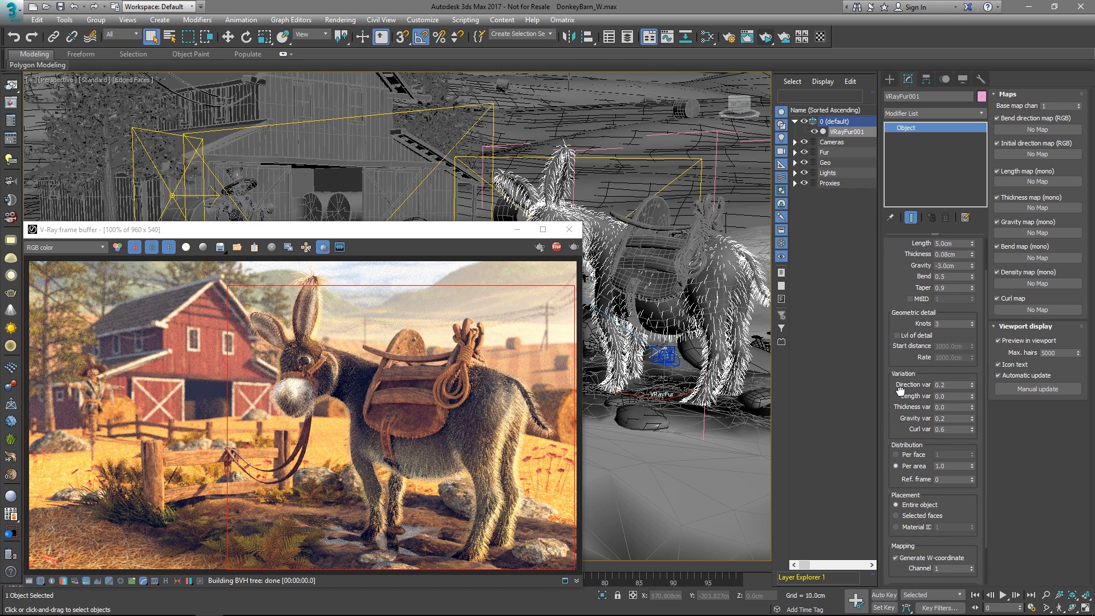
pyautogui.doubleClick(952, 396)
pyautogui.write('.6')
pyautogui.press('Return')
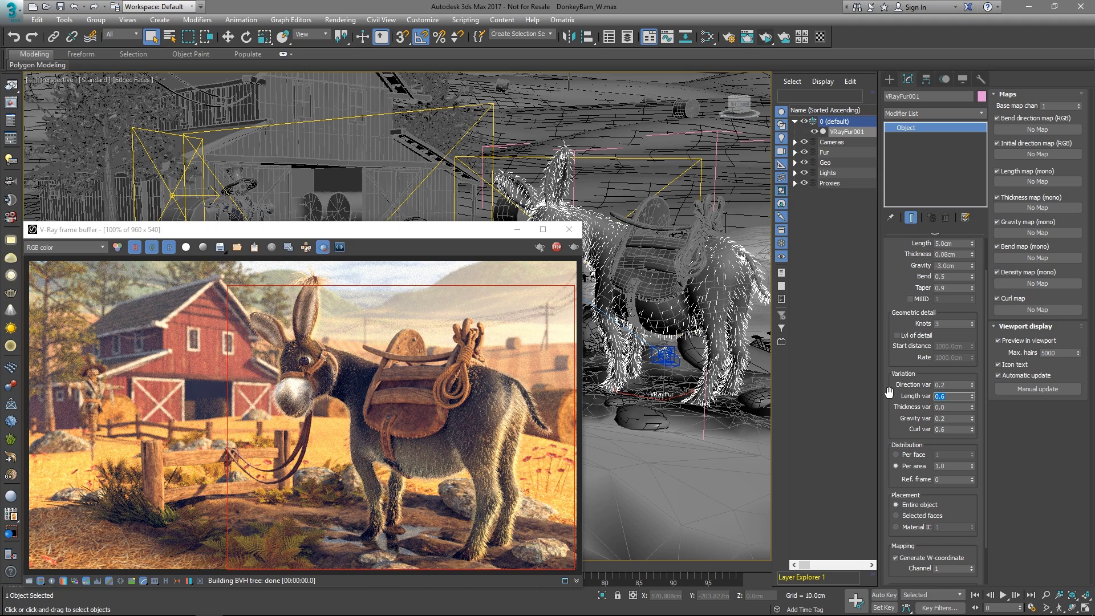
# Step: Try a per-face fur distribution of 5, and return to per-area distribution with a value of 3.0
pyautogui.click(896, 455)
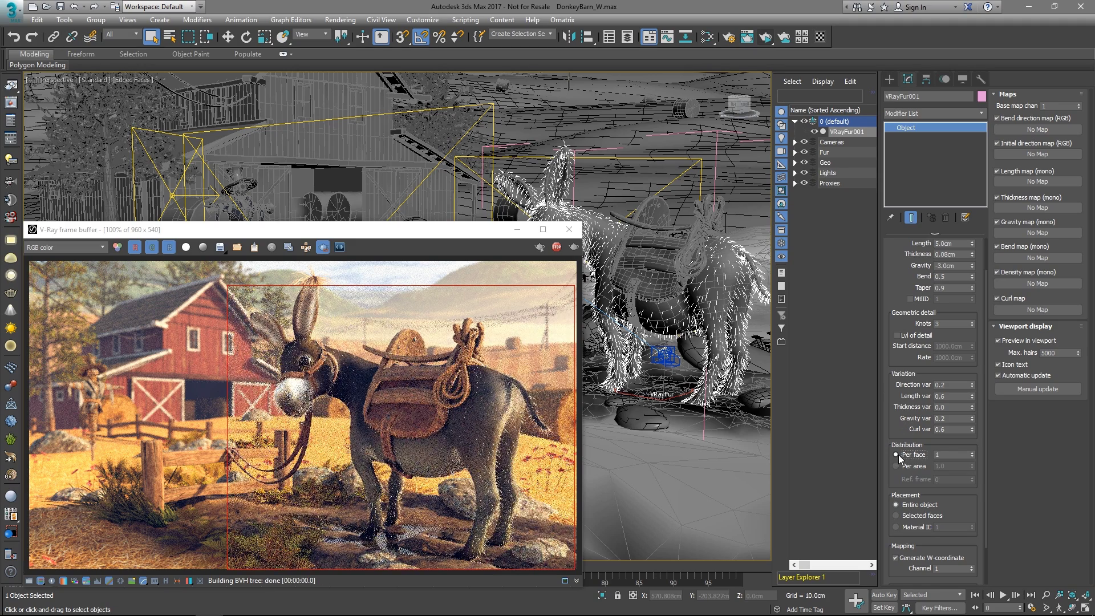
pyautogui.click(938, 455)
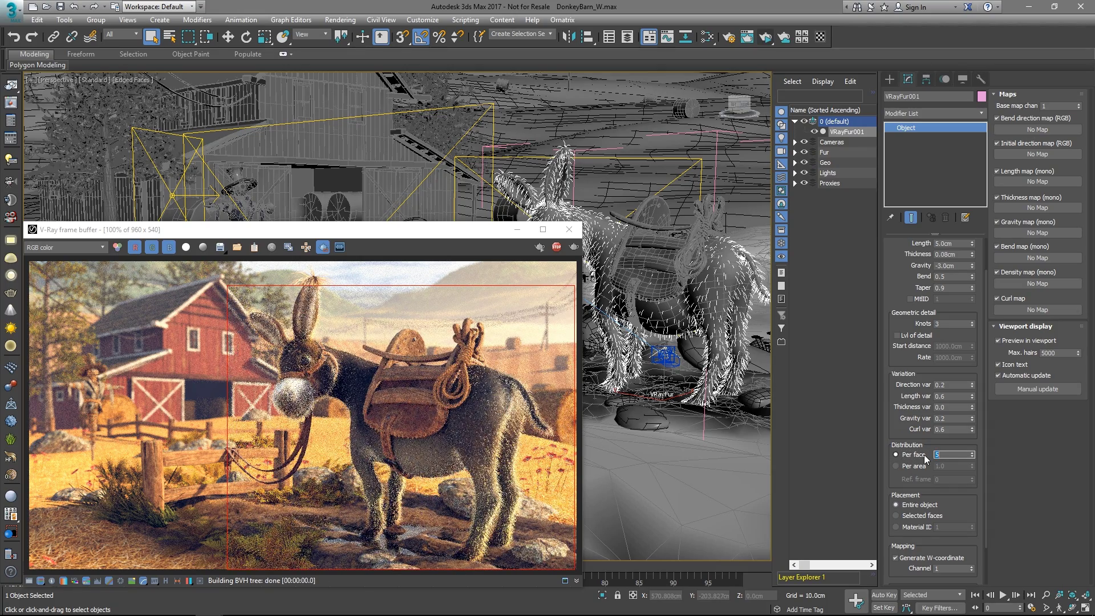
pyautogui.click(928, 465)
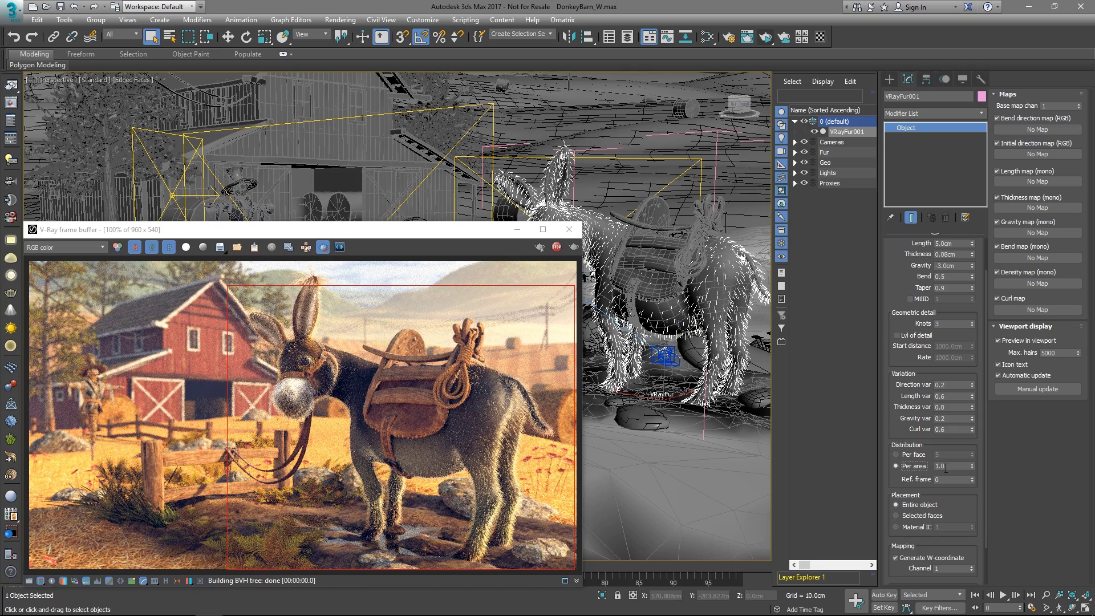
pyautogui.write('3')
pyautogui.press('Return')
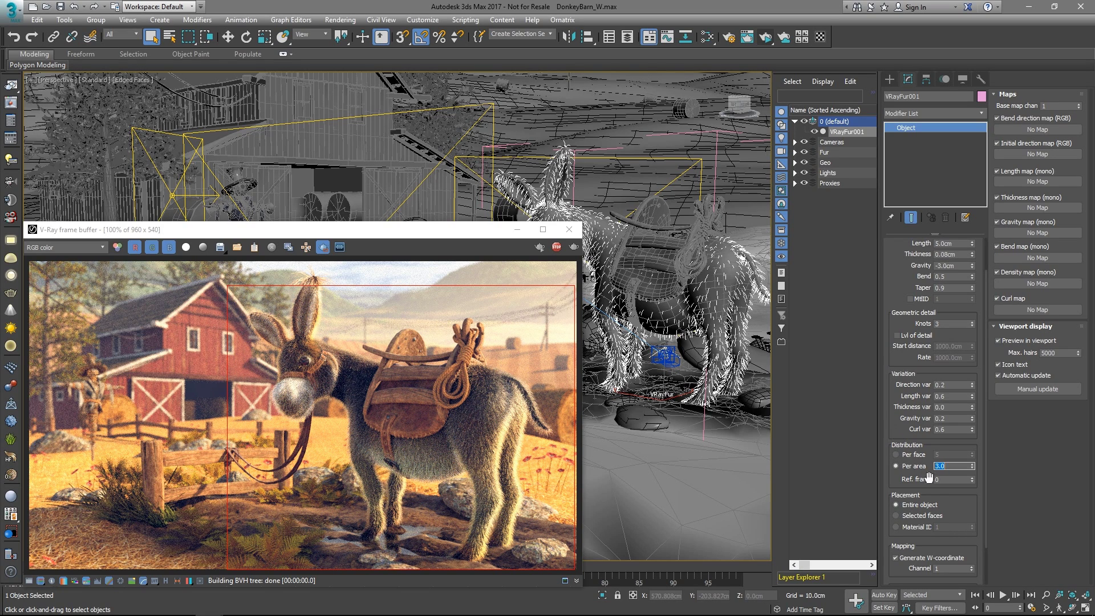
# Step: Enable curl on the fur with a curl radius of 0.6 and 0.5 curls
pyautogui.moveTo(950, 499); pyautogui.dragTo(954, 452)
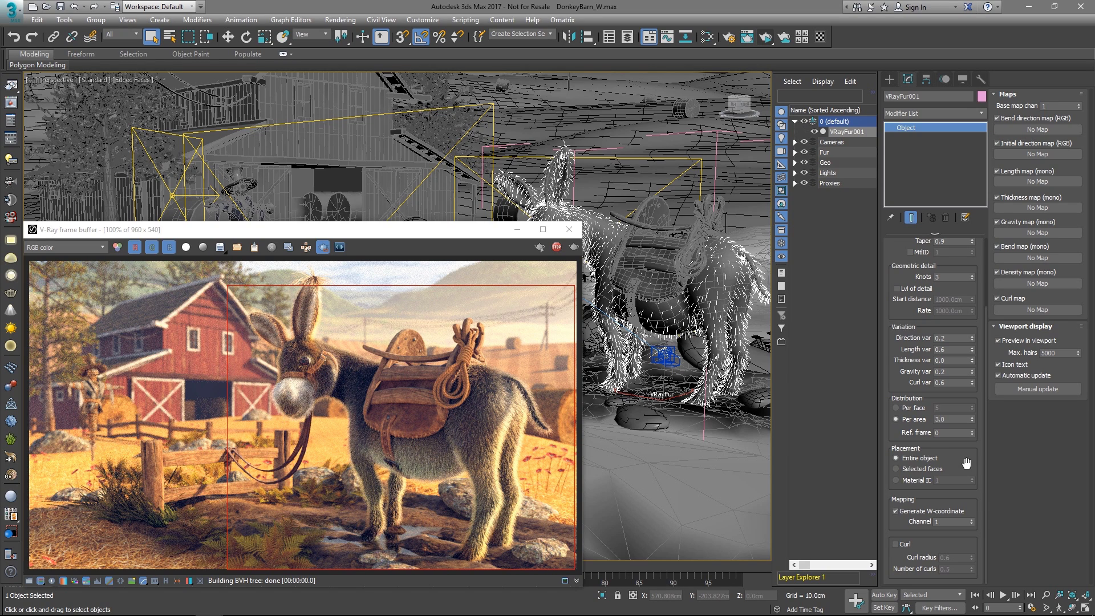
pyautogui.click(899, 544)
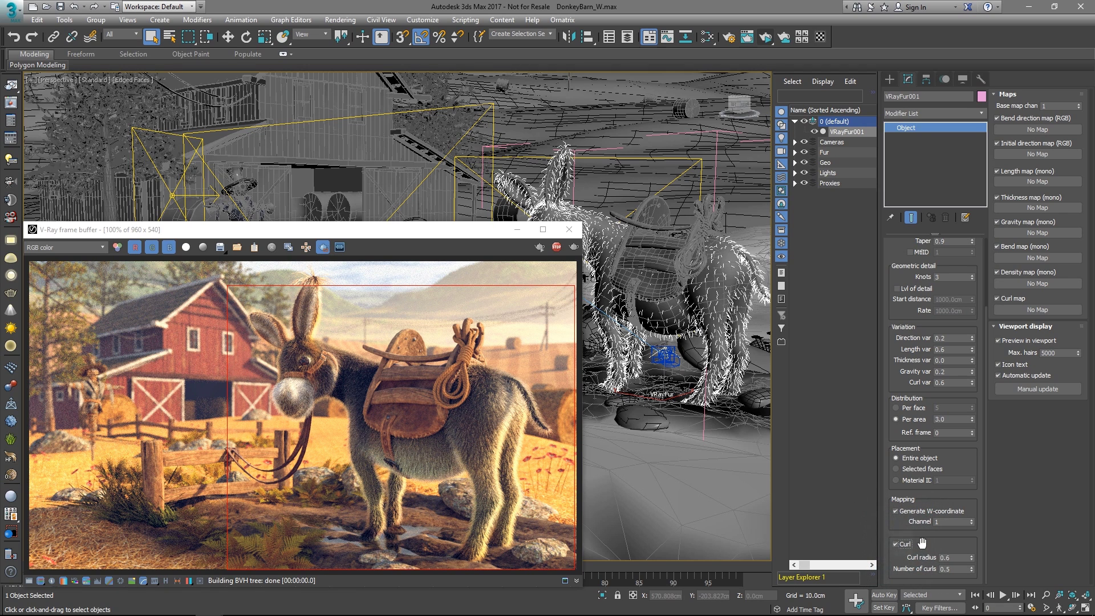
pyautogui.doubleClick(942, 558)
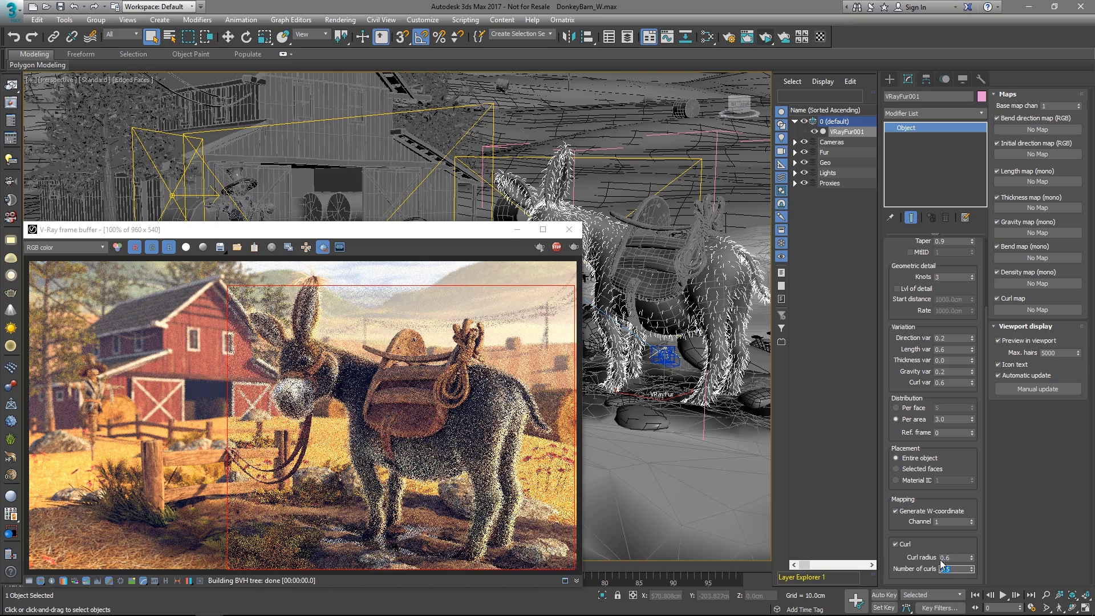
pyautogui.press('Tab')
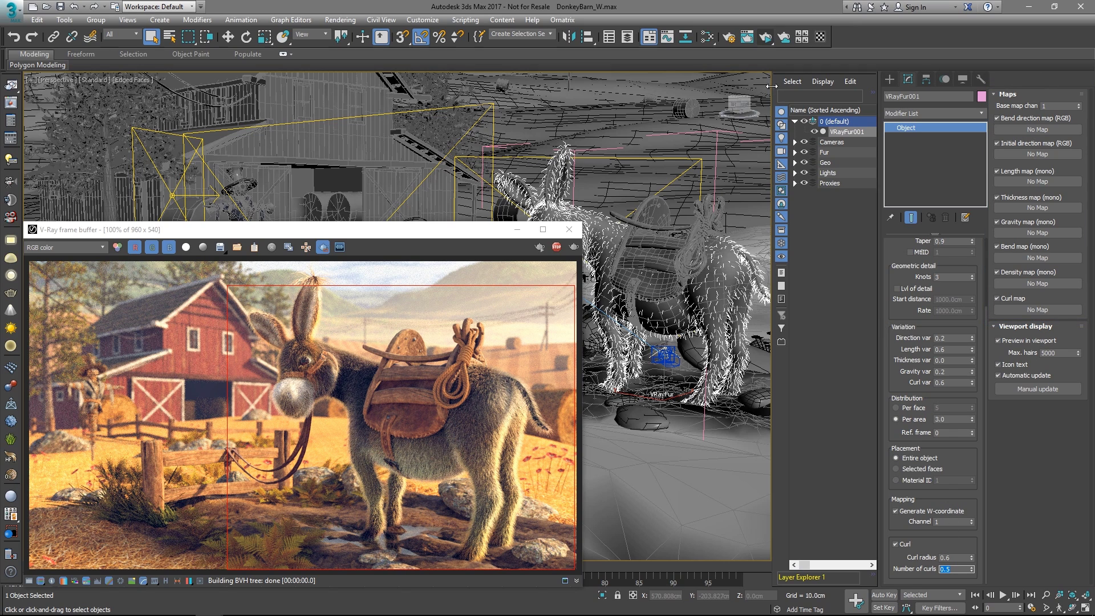
# Step: Examine the full-size image of the Fur_Long_Length_Map texture in the material editor
pyautogui.click(707, 39)
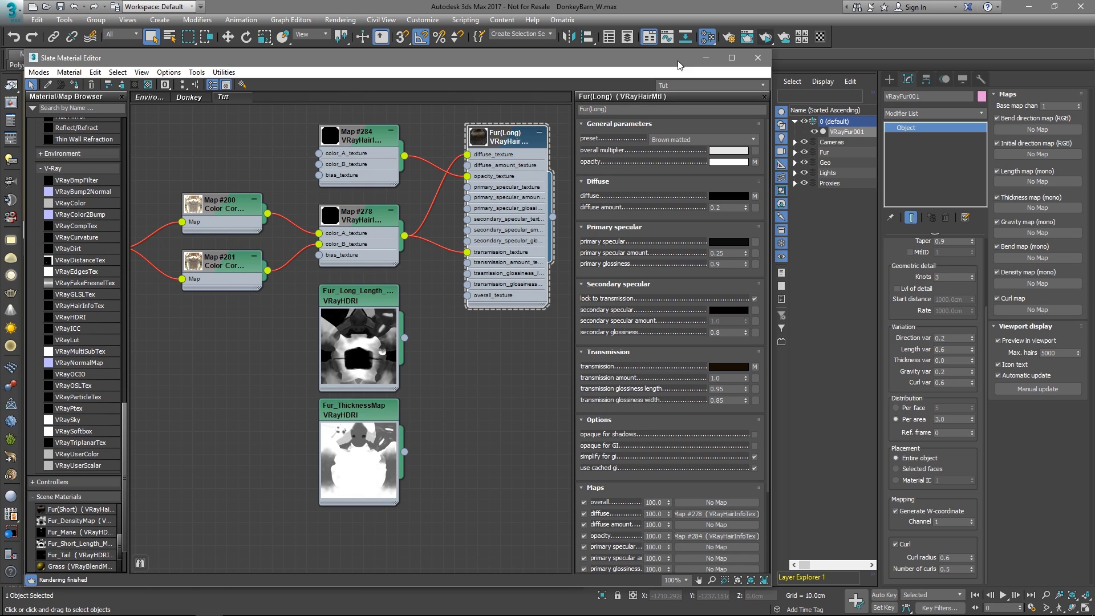
pyautogui.doubleClick(365, 296)
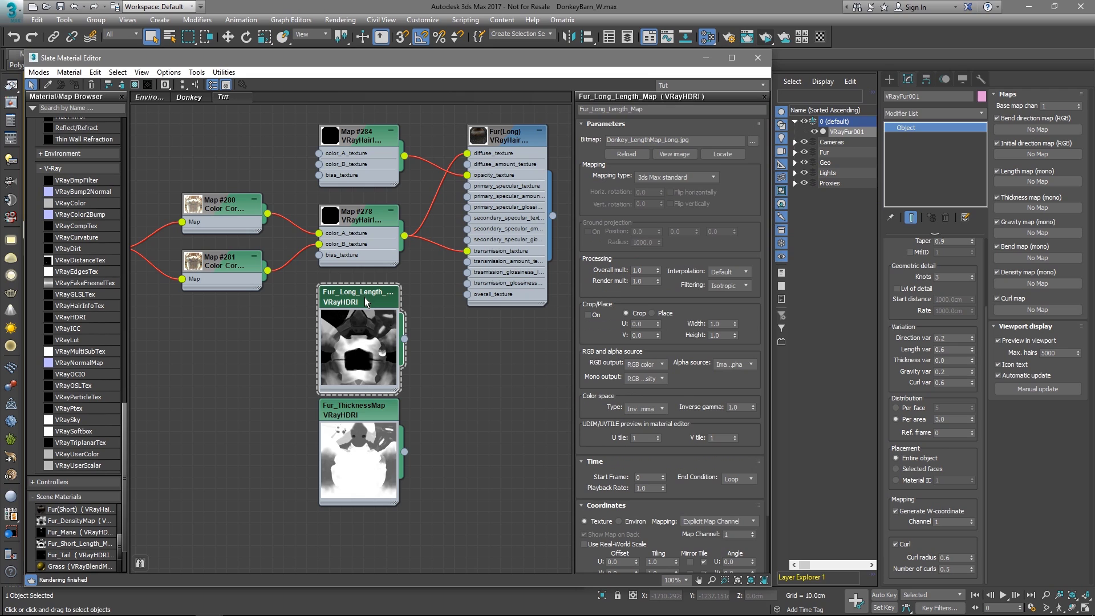
pyautogui.click(673, 154)
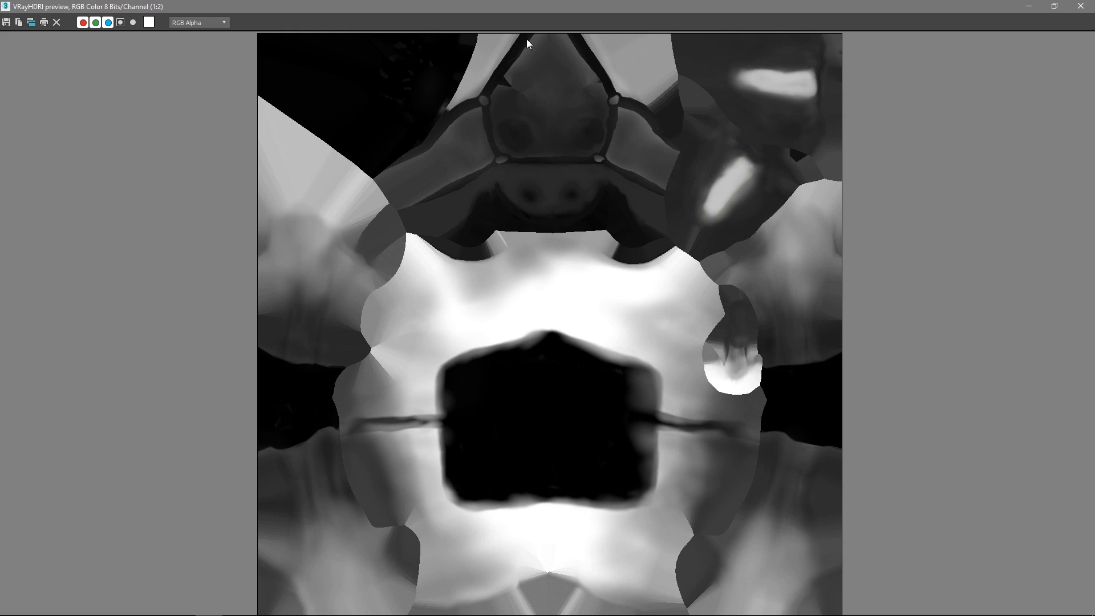
pyautogui.click(1081, 7)
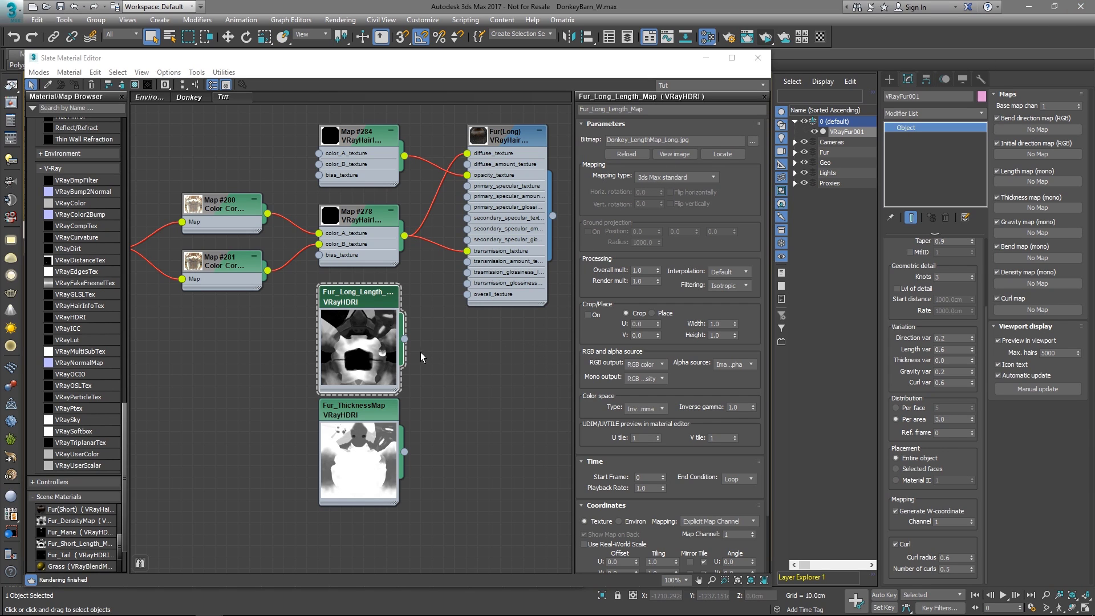
# Step: Assign Fur_Long_Length_Map as the fur's length map and Fur_ThicknessMap as its thickness map, and close the material editor
pyautogui.moveTo(404, 338); pyautogui.dragTo(1030, 183)
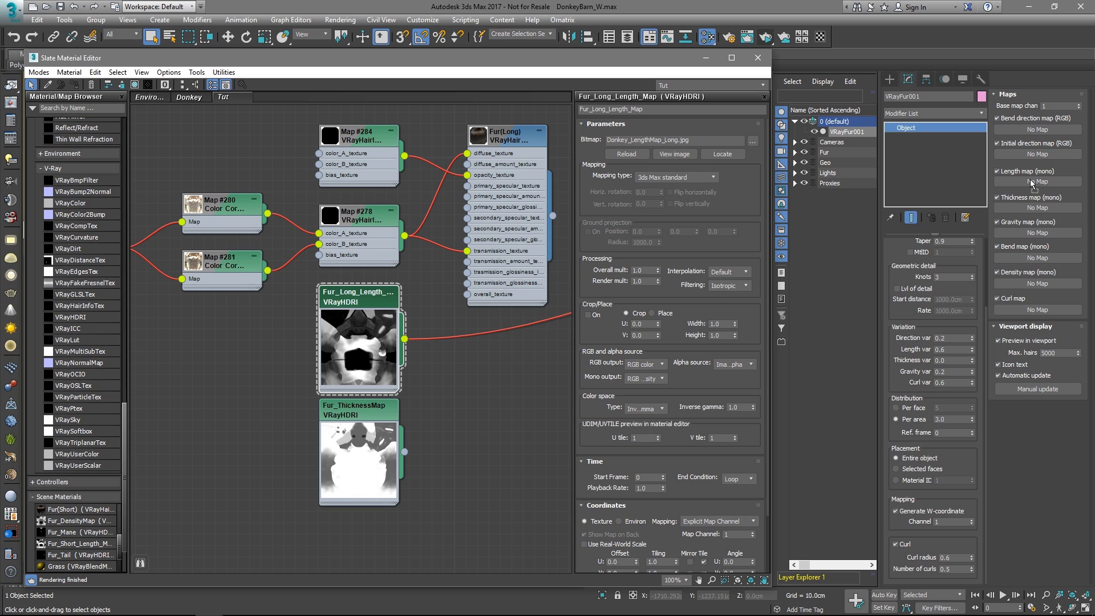
pyautogui.click(536, 349)
pyautogui.moveTo(404, 453); pyautogui.dragTo(1035, 208)
pyautogui.click(530, 346)
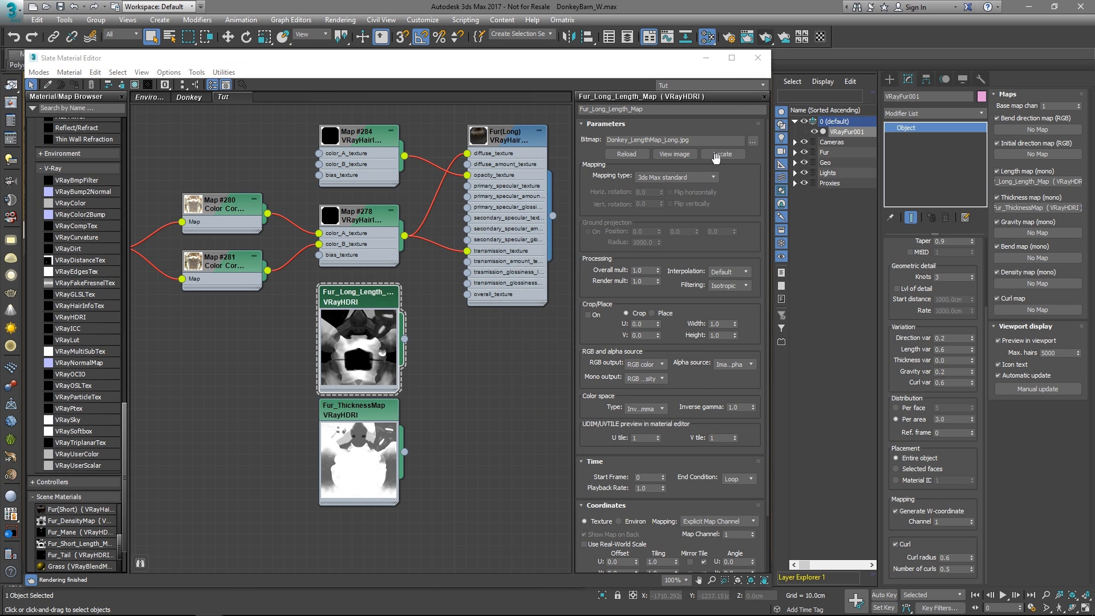
pyautogui.click(758, 58)
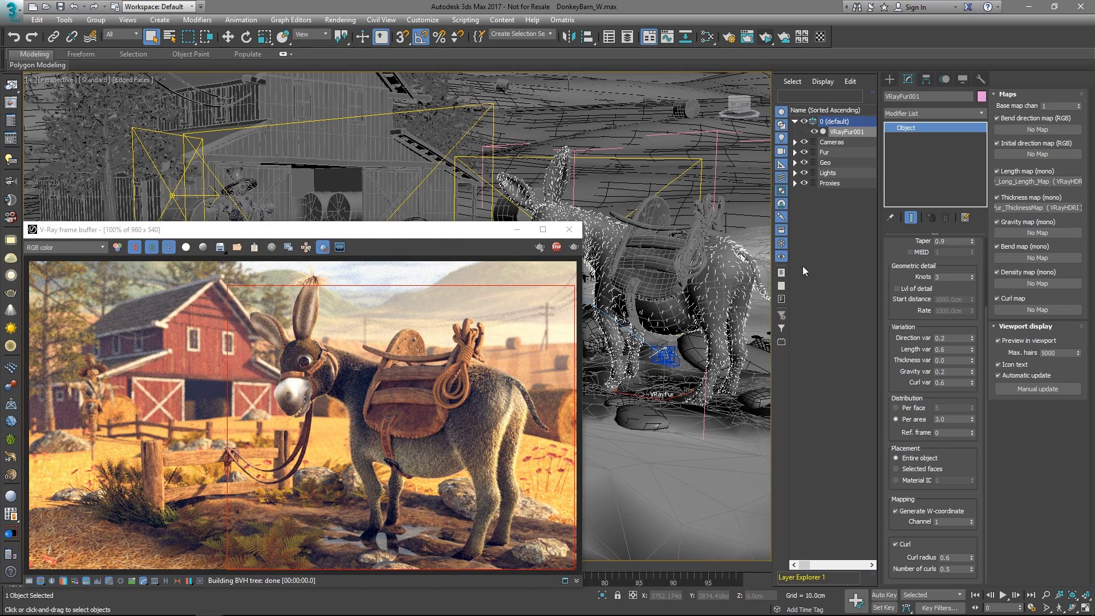
# Step: Unhide the Donkey_Mane, Donkey_Tail and Grass objects in the Fur layer
pyautogui.click(795, 152)
pyautogui.click(816, 163)
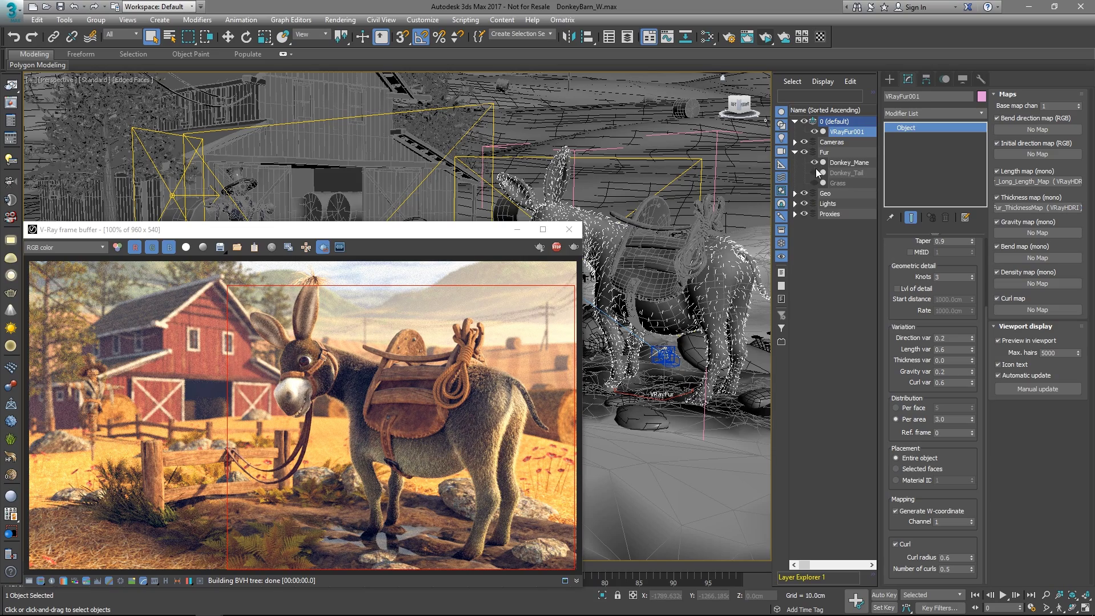
pyautogui.click(816, 173)
pyautogui.click(815, 183)
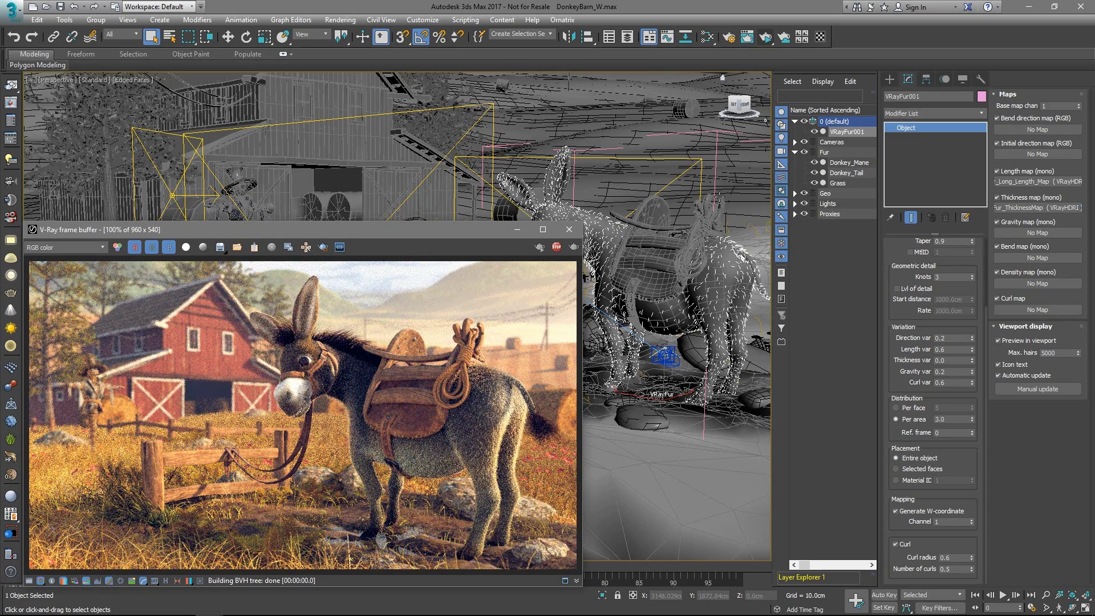
# Step: Select the Grass fur object and enable its level of detail option
pyautogui.click(840, 184)
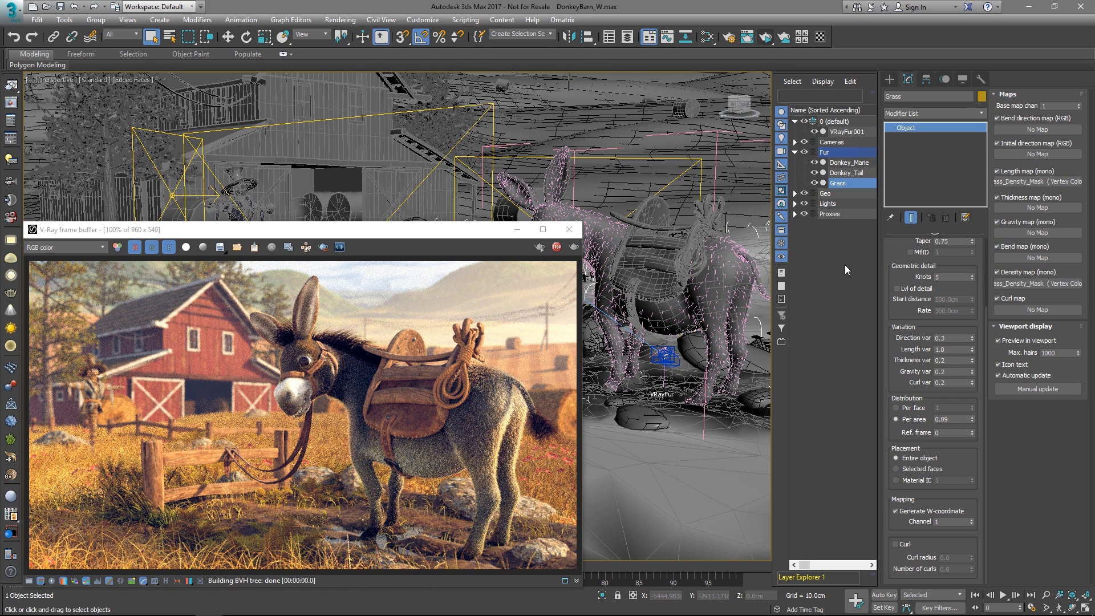
pyautogui.click(907, 290)
pyautogui.click(906, 289)
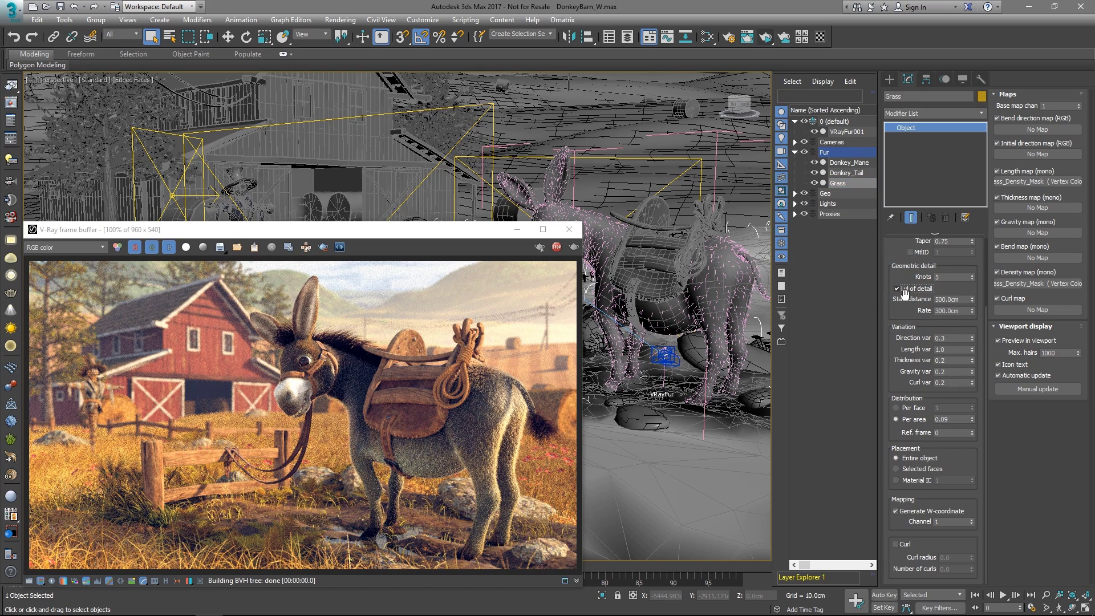